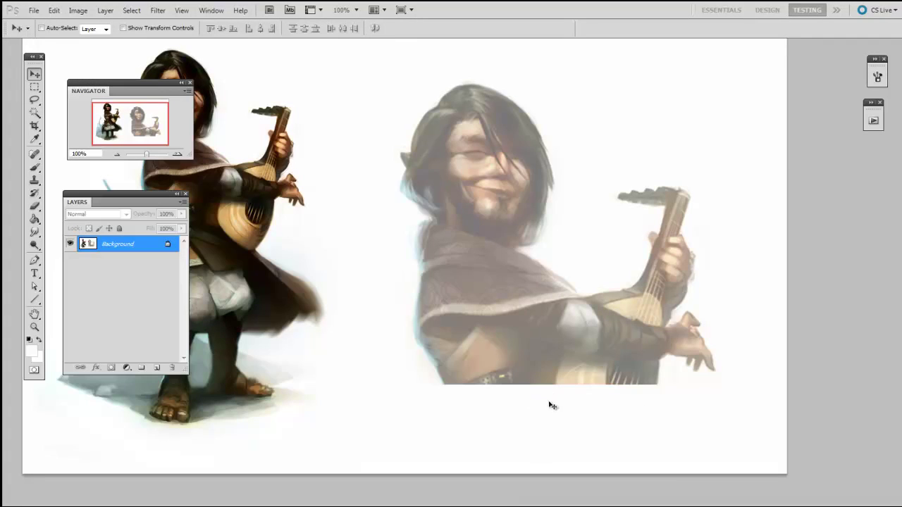
Outline the faded portrait's head with a freehand Lasso selection and clear the selection
left_click(36, 101)
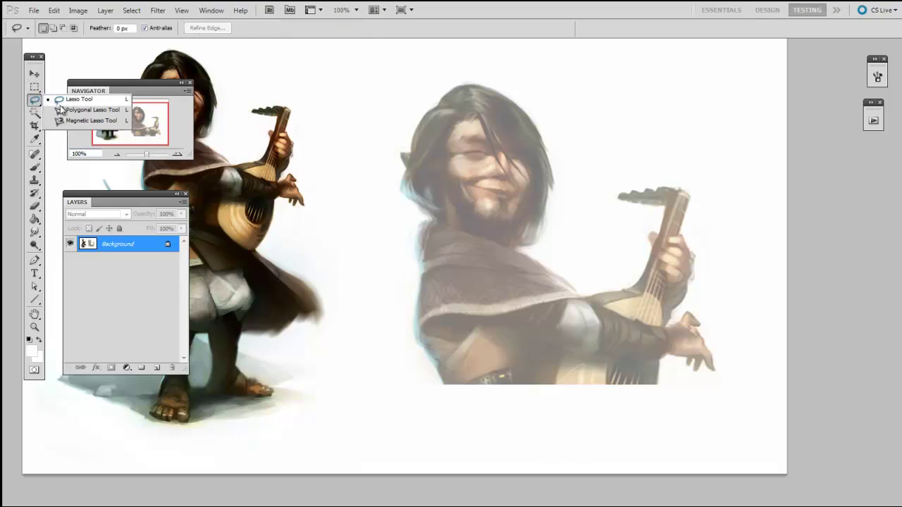
left_click(88, 110)
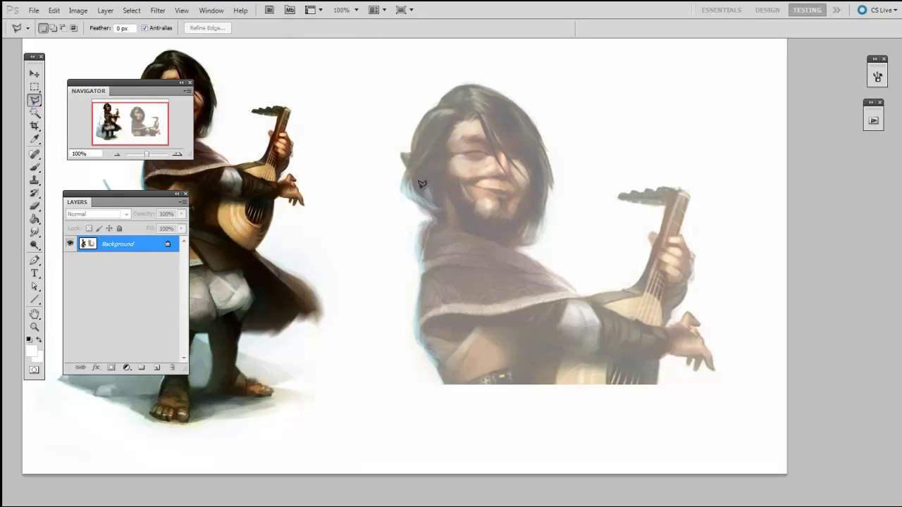
left_click(34, 100)
left_click(81, 97)
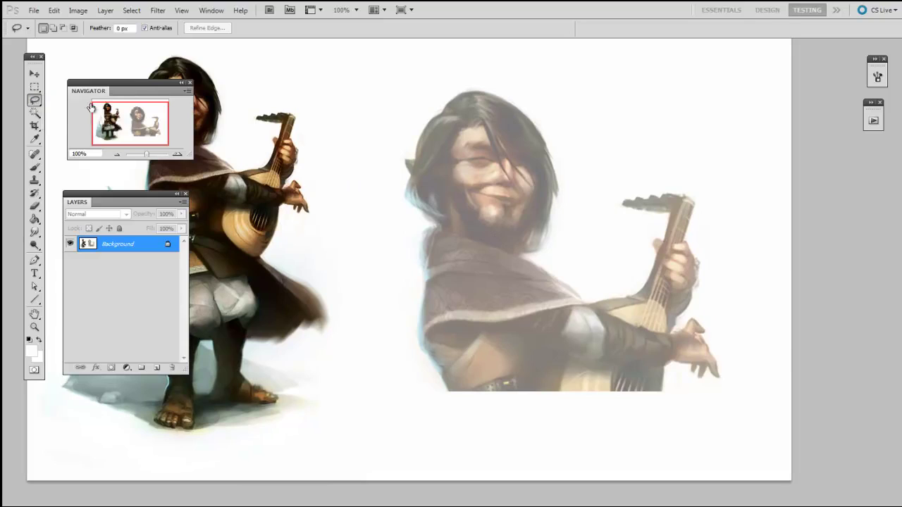
left_click_drag(421, 129, 444, 110)
mouse_move(490, 89)
left_mouse_down()
mouse_move(541, 117)
mouse_move(567, 171)
mouse_move(570, 255)
left_mouse_up()
left_click_drag(399, 206, 416, 150)
mouse_move(440, 113)
left_mouse_down()
mouse_move(463, 95)
mouse_move(507, 96)
mouse_move(548, 143)
mouse_move(558, 197)
left_mouse_up()
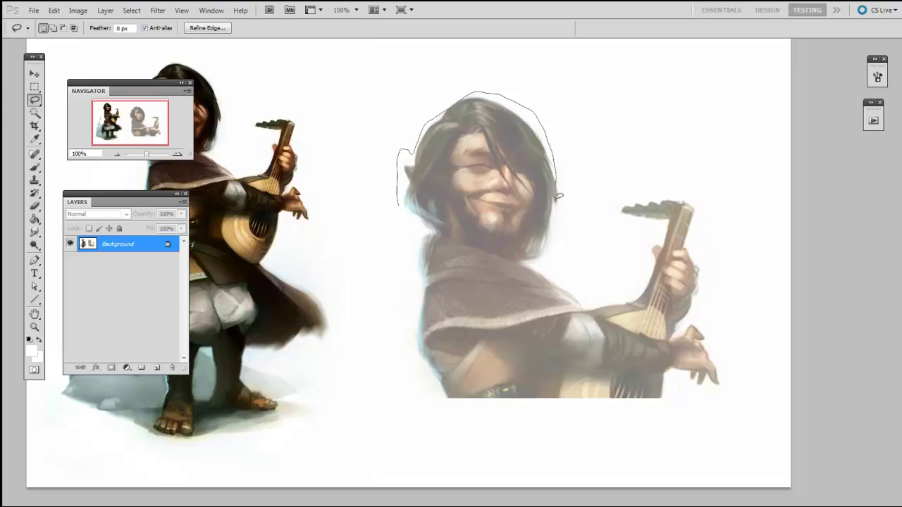
left_click_drag(407, 209, 402, 207)
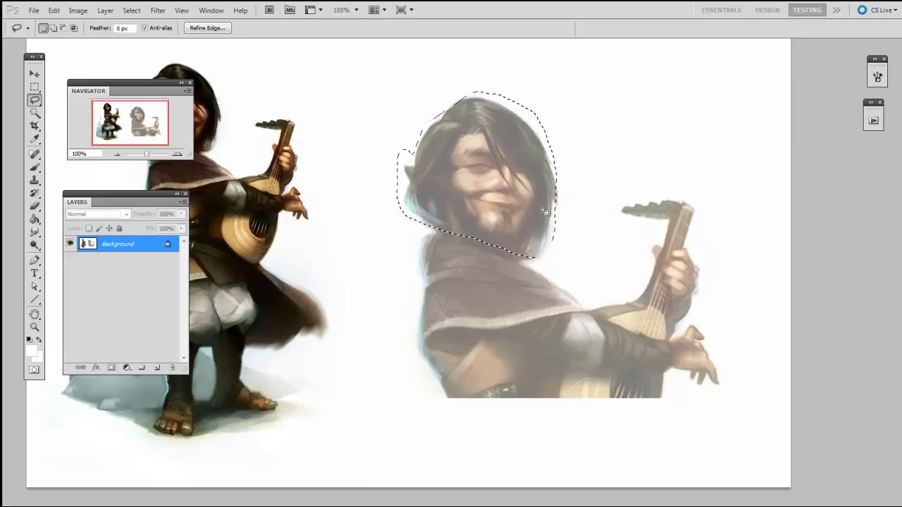
key("ctrl+d")
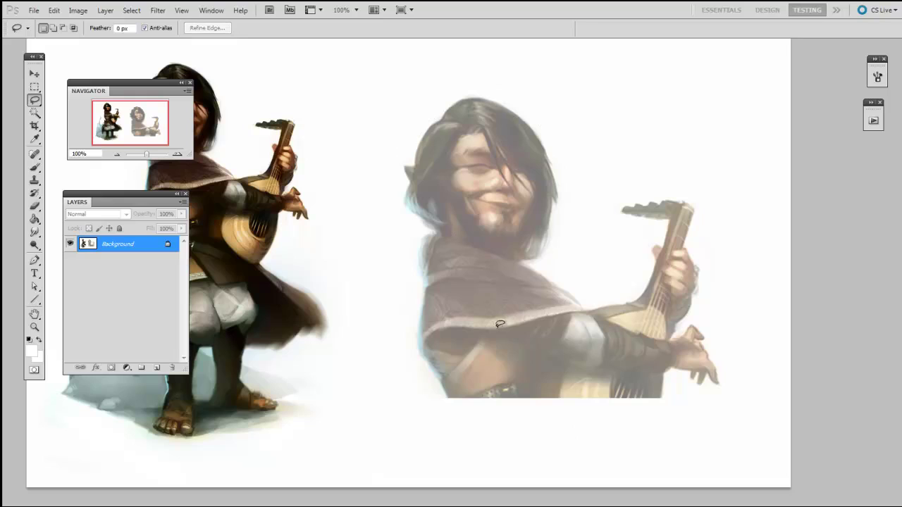
Outline the portrait's hair with straight Polygonal Lasso segments and clear the selection
left_click_drag(34, 100, 91, 110)
key("ctrl+plus")
left_click_drag(554, 173, 453, 243)
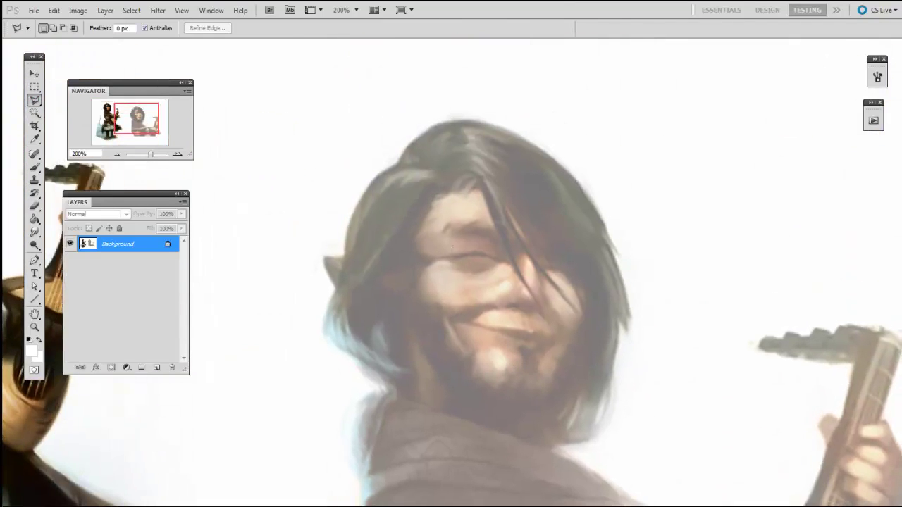
left_click(327, 201)
left_click(361, 127)
left_click(478, 68)
left_click(588, 91)
left_click(630, 153)
left_click(327, 202)
key("ctrl+d")
mouse_move(616, 373)
left_mouse_down()
mouse_move(641, 356)
mouse_move(643, 444)
mouse_move(635, 439)
left_mouse_up()
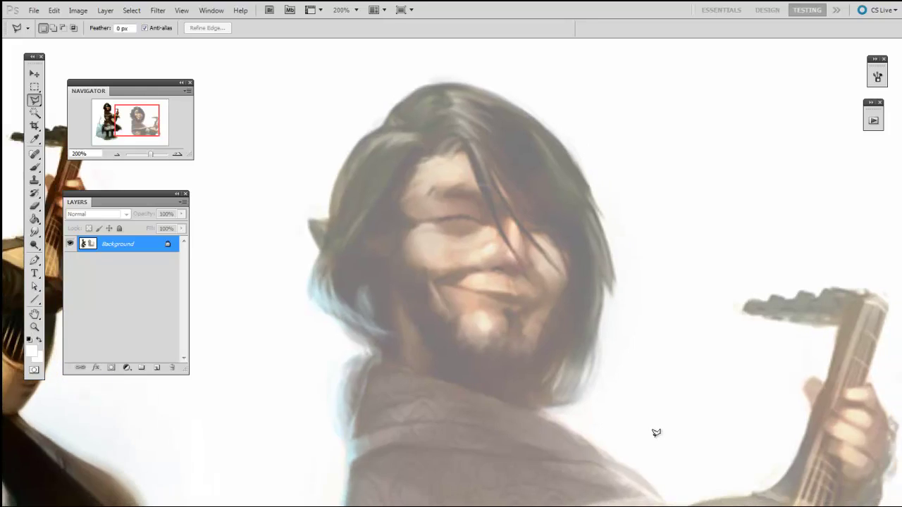
Select the portrait's head and shoulders by following the hair edge with the Magnetic Lasso tool
right_click(34, 99)
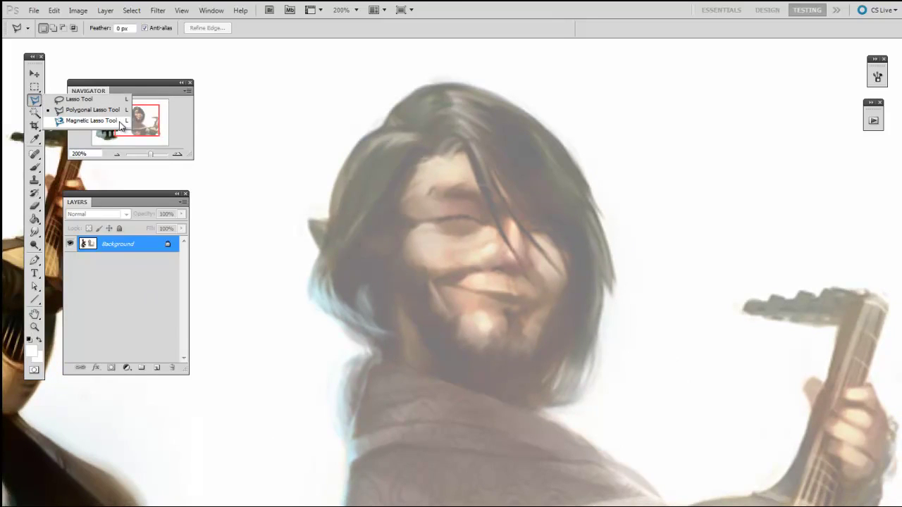
left_click(119, 121)
mouse_move(459, 299)
left_mouse_down()
mouse_move(507, 334)
mouse_move(499, 356)
left_mouse_up()
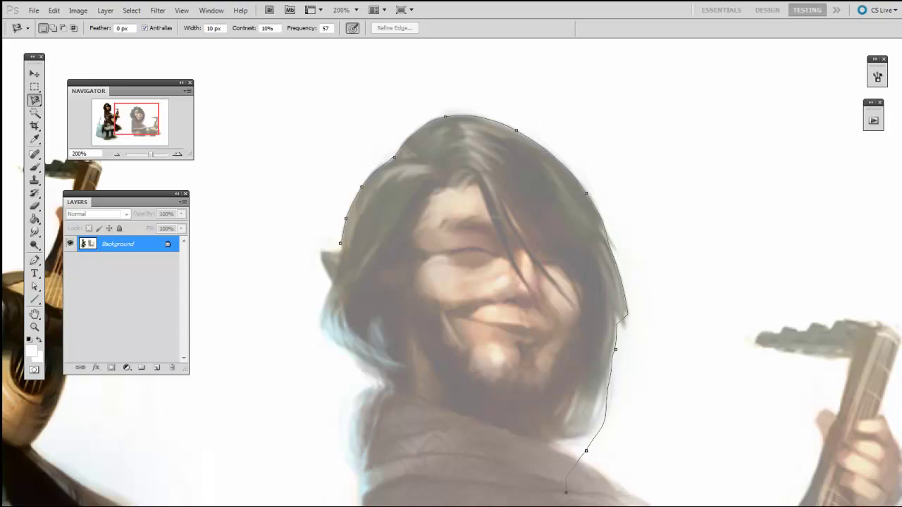
left_click(340, 243)
scroll(570, 441, "down", 1)
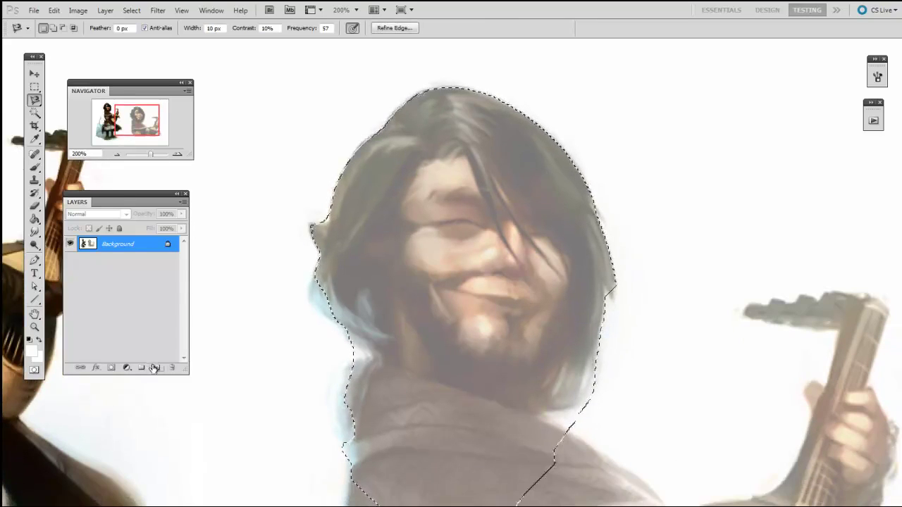
Fill the head selection with dark grey on a new layer using the Paint Bucket
key("ctrl+shift+alt+n")
key("g")
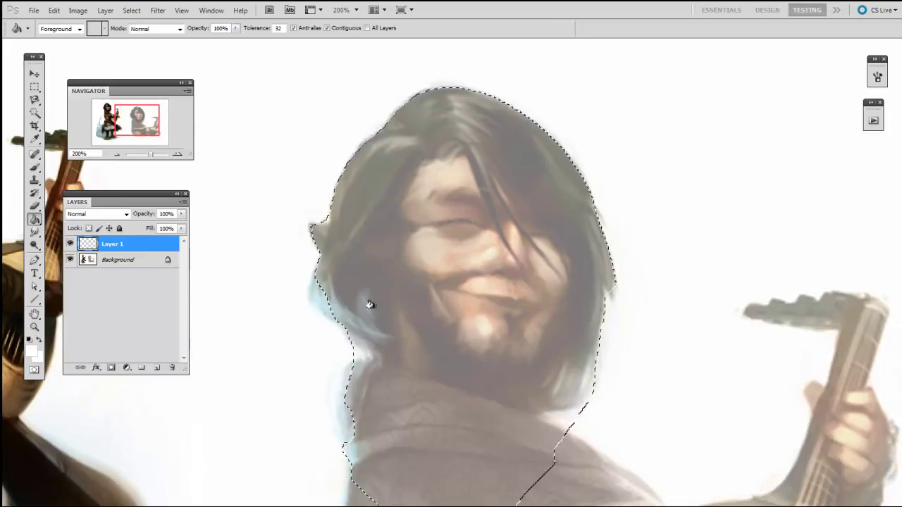
left_click(33, 350)
left_click(392, 310)
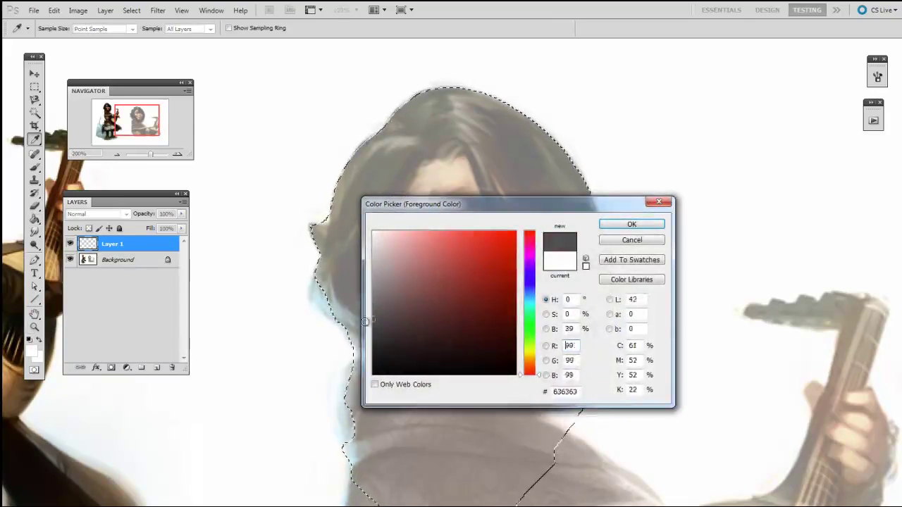
left_click(632, 224)
left_click(590, 383)
Deselect and move the dark grey silhouette off the portrait, and delete it
key("ctrl+d")
key("v")
left_click_drag(530, 409, 498, 411)
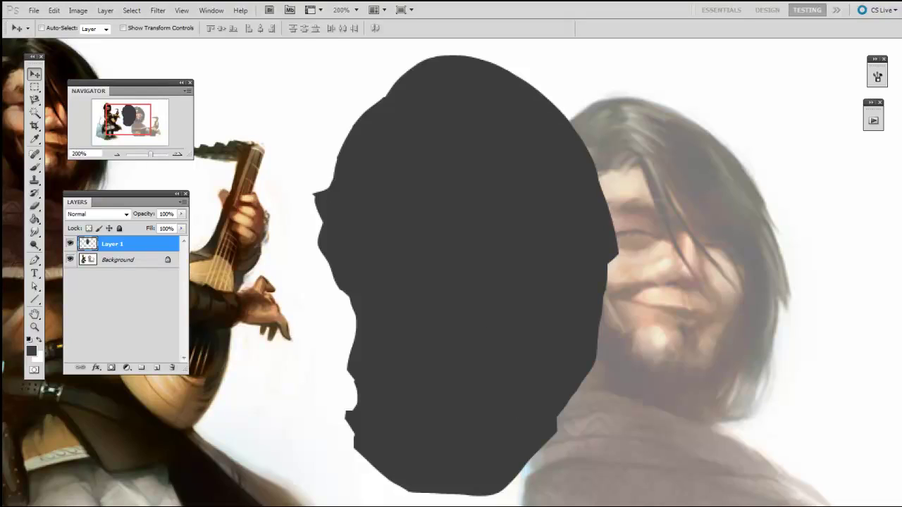
key("Delete")
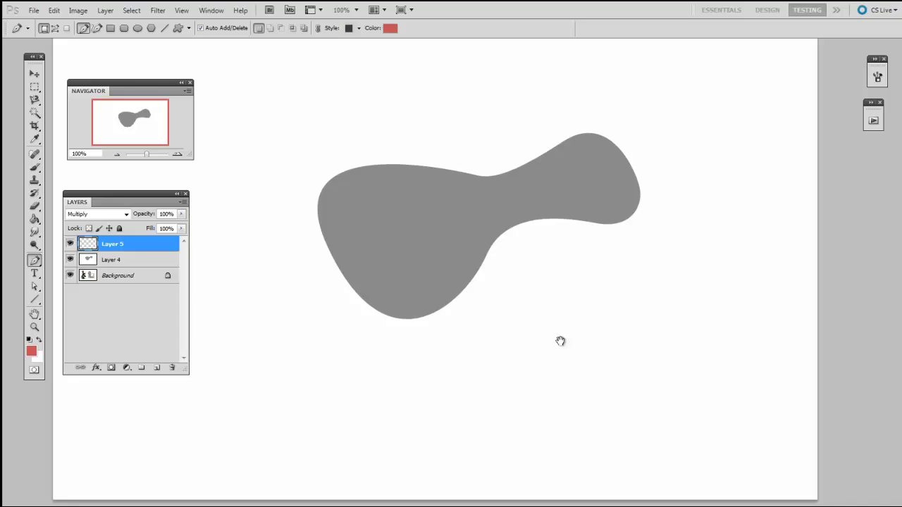
Start a red Pen tool shape at the grey blob's left edge and trace its upper edge past the dip with curves
key("ctrl+plus")
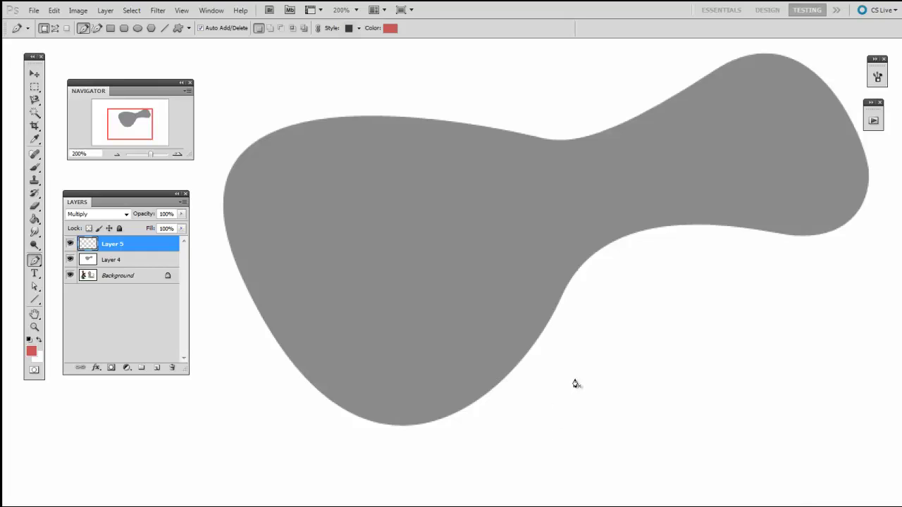
left_click_drag(488, 331, 492, 330)
left_click(230, 235)
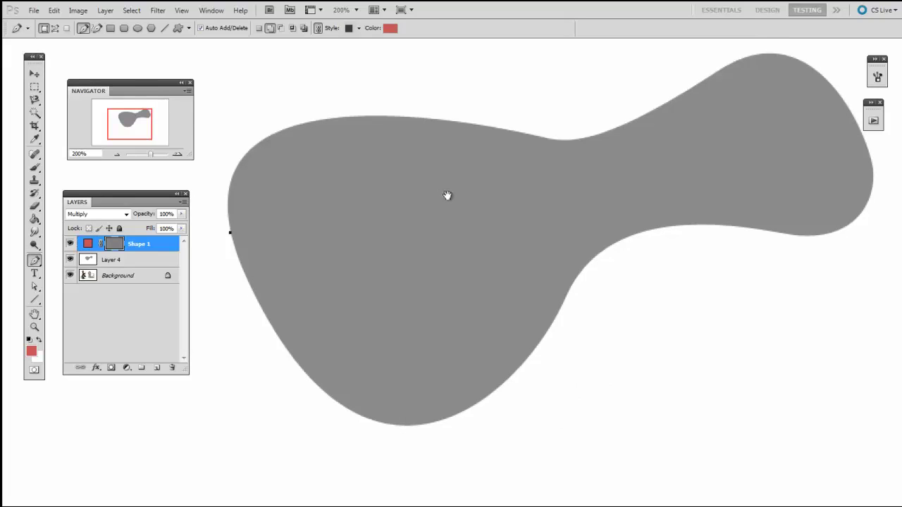
left_click_drag(387, 120, 576, 127)
left_click_drag(475, 287, 427, 290)
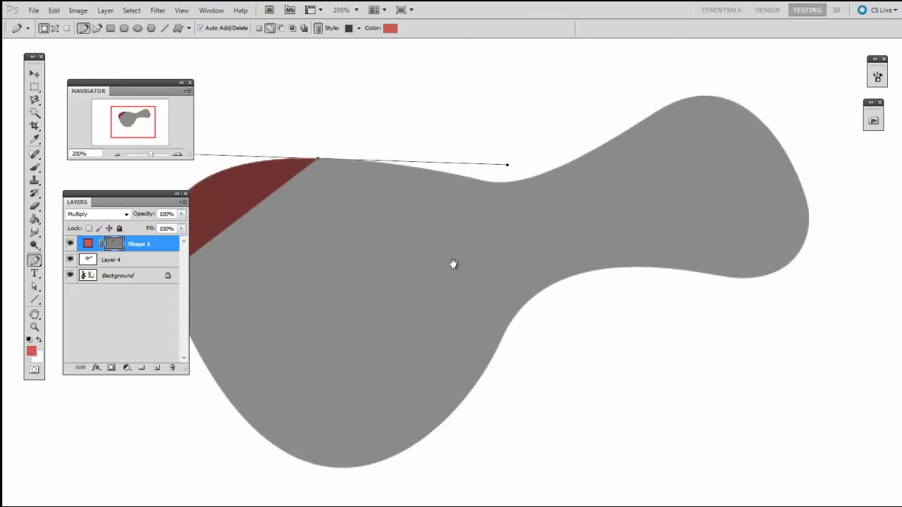
left_click_drag(503, 181, 570, 185)
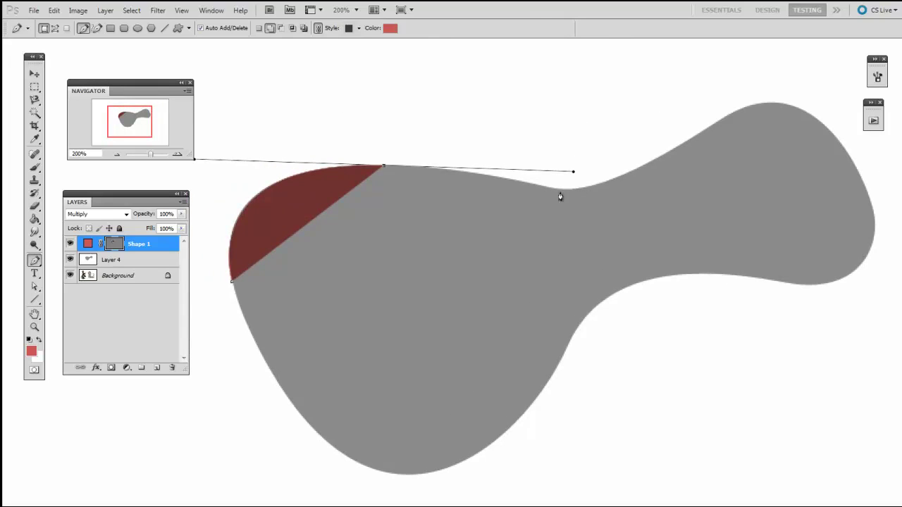
left_click_drag(622, 175, 731, 153)
left_click_drag(614, 271, 520, 330)
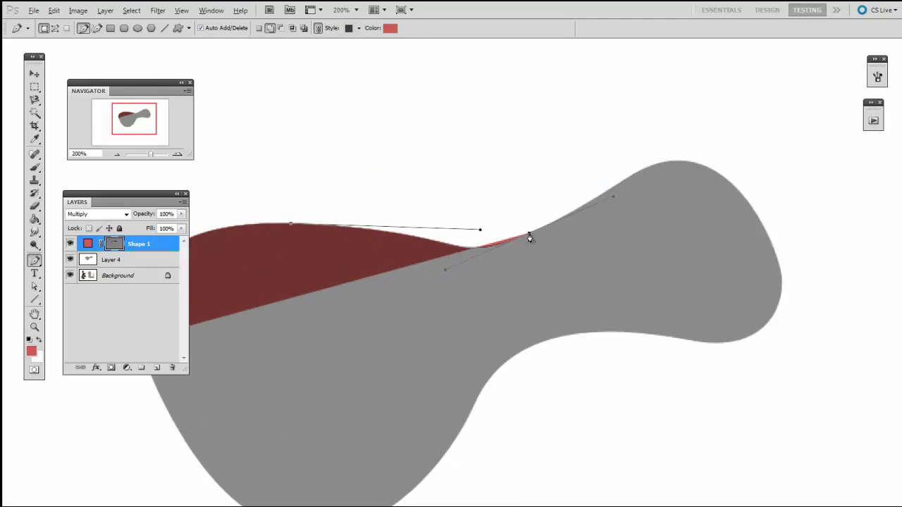
Continue the red Pen path with curved segments around the grey blob's rounded right end
left_click_drag(619, 181, 641, 167)
left_click_drag(755, 204, 691, 248)
left_click(641, 157)
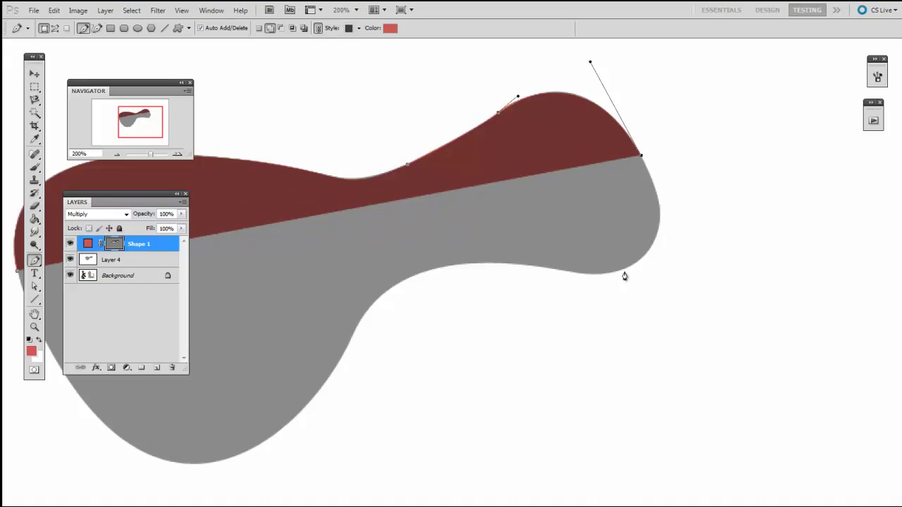
left_click_drag(623, 274, 681, 287)
left_click(623, 270)
Trace the grey blob's underside and large lower lobe, and close the red shape at its starting point
scroll(585, 296, "left", 1)
left_click_drag(437, 303, 414, 367)
left_click_drag(504, 358, 556, 333)
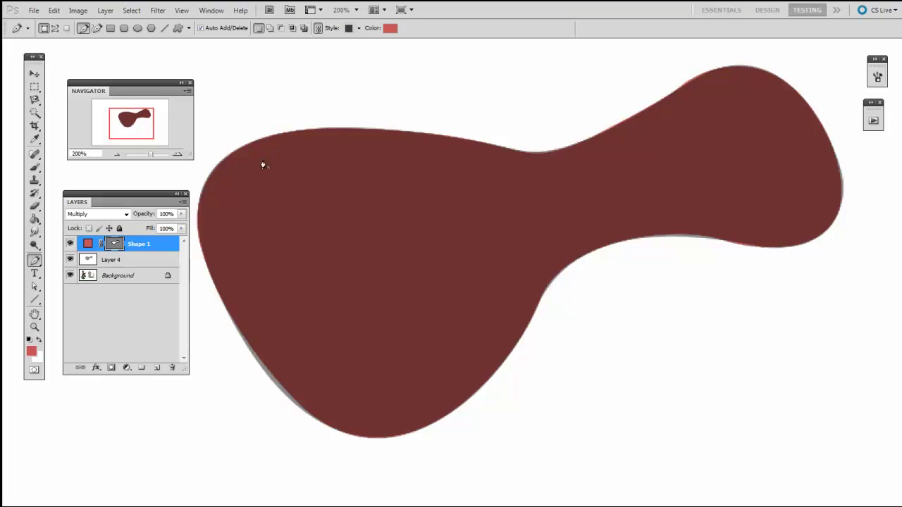
key("space")
Adjust the anchor points and curve handles along the red shape's upper edge with the Direct Selection tool
left_click(34, 287)
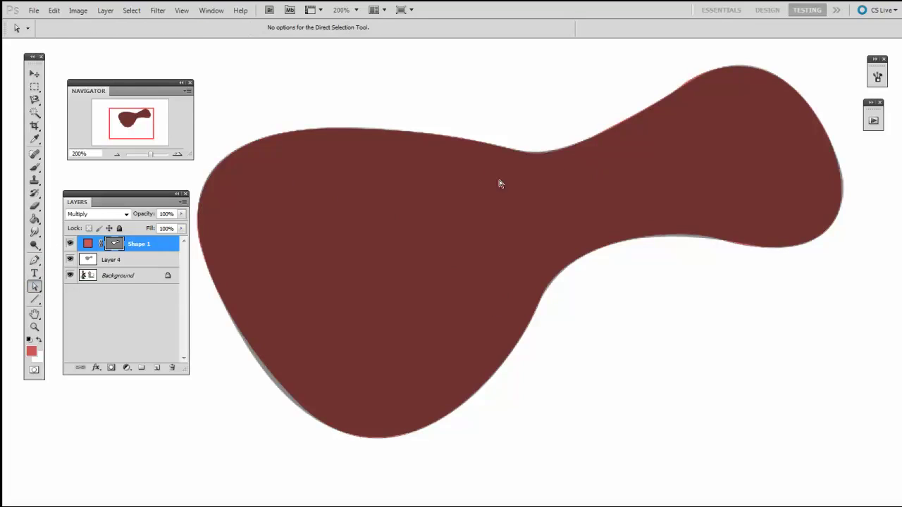
left_click(311, 132)
left_click_drag(353, 128, 396, 108)
left_click_drag(576, 131, 478, 130)
left_click_drag(375, 114, 402, 163)
mouse_move(506, 178)
left_mouse_down()
mouse_move(538, 163)
mouse_move(554, 173)
left_mouse_up()
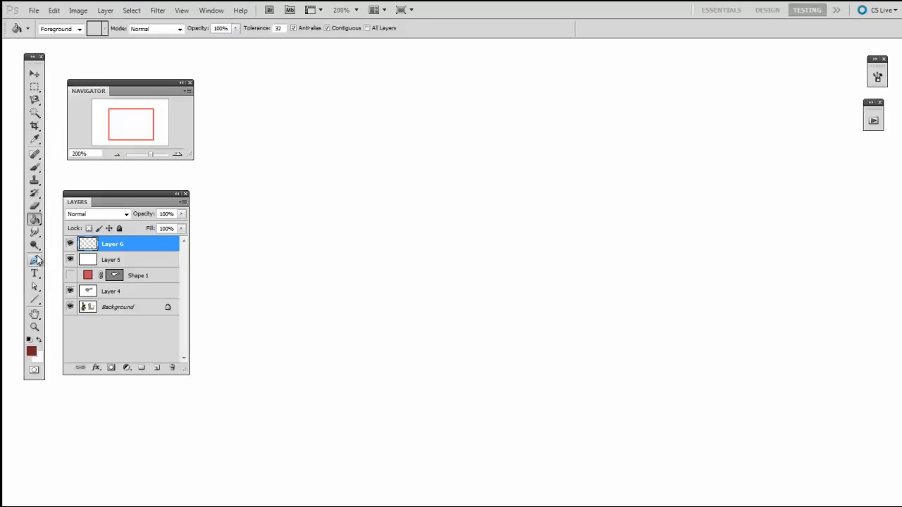
Draw a dark red Pen tool shape of straight segments with two peaks and a notch between them
left_click(35, 260)
left_click(323, 252)
left_click(385, 101)
left_click(474, 218)
left_click(633, 116)
left_click(675, 242)
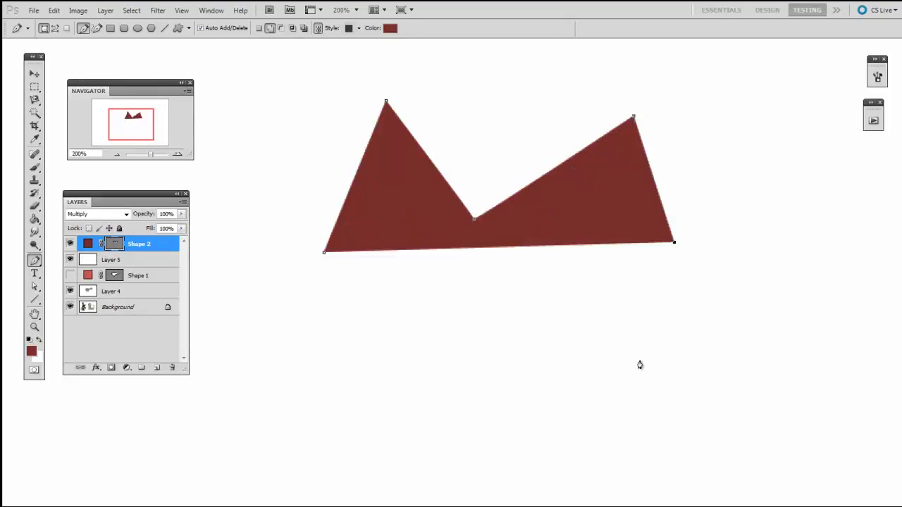
left_click(640, 360)
left_click(276, 332)
Close the dark red shape with an inward-curving left edge, and pull the notch's anchor point upward with Direct Selection
left_click(323, 254)
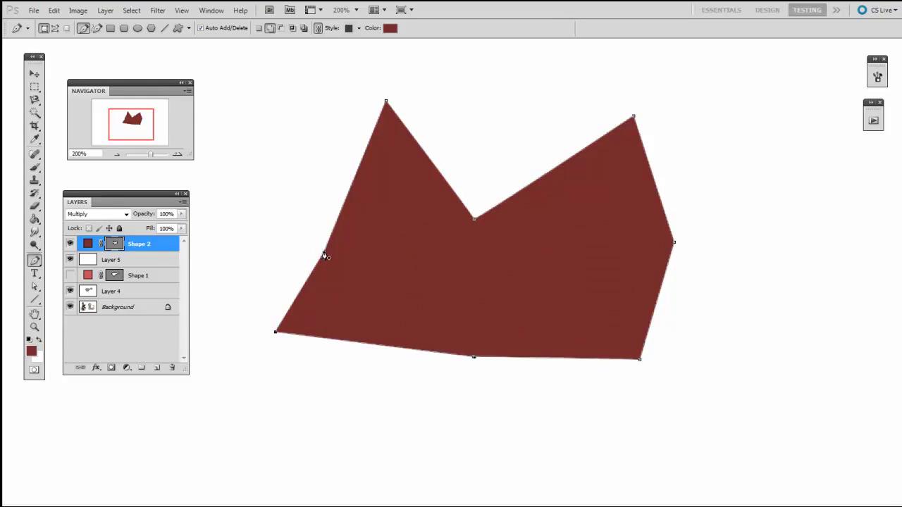
left_click_drag(299, 224, 211, 177)
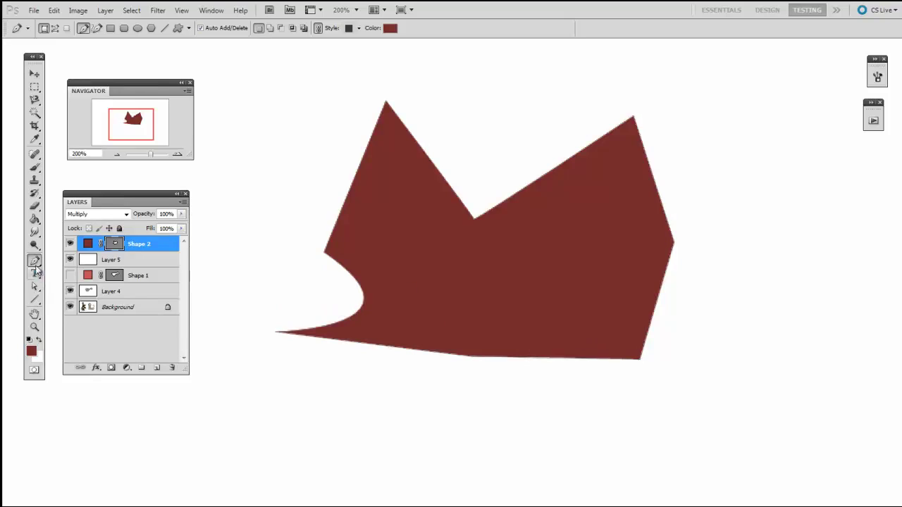
left_click(34, 286)
left_click_drag(475, 219, 514, 93)
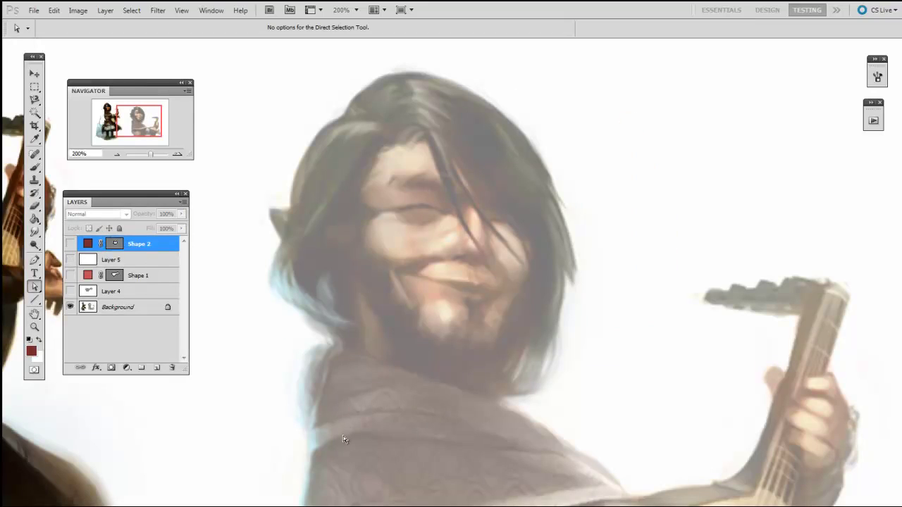
On a new layer, trace the portrait's hair as a dark red Pen shape from the nape, around the ear and over the crown
key("ctrl+shift+alt+n")
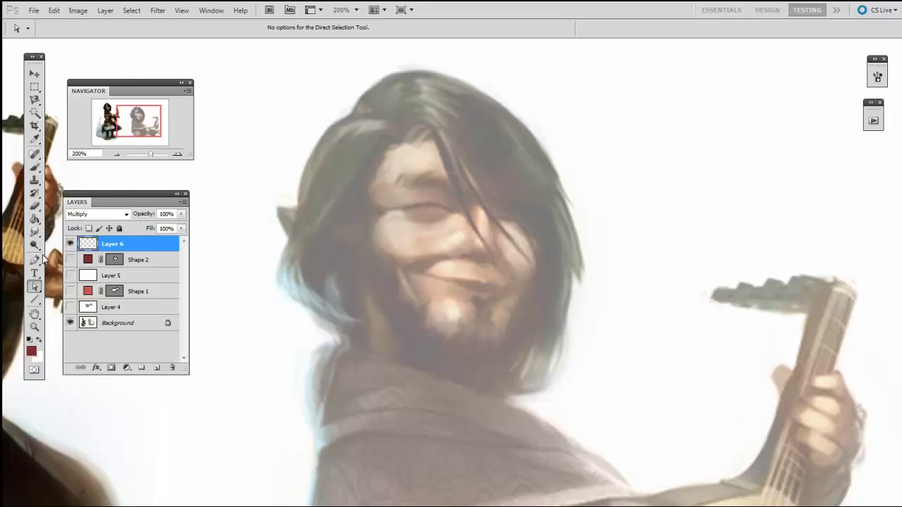
left_click(39, 260)
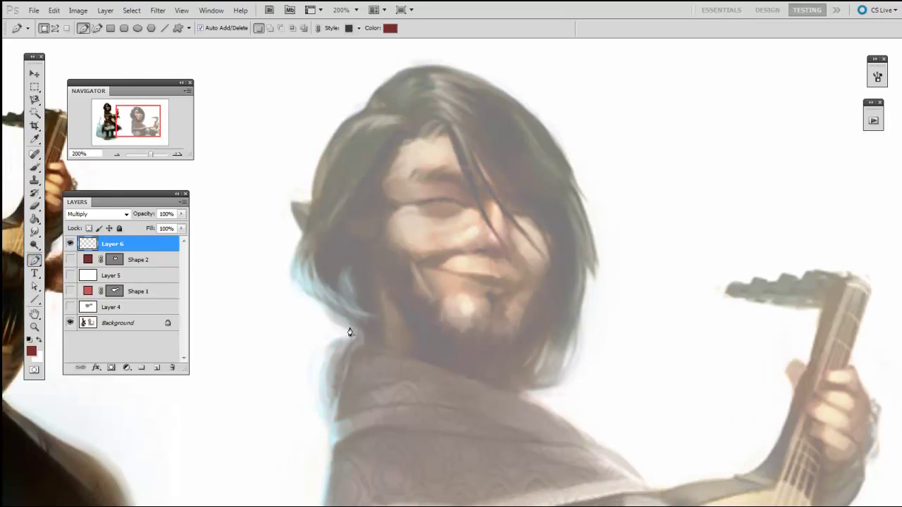
left_click(351, 329)
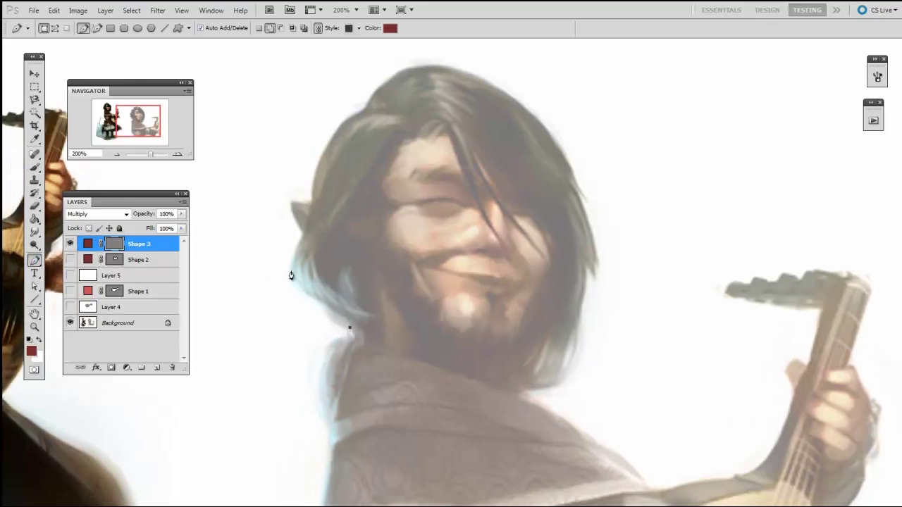
left_click_drag(293, 282, 290, 273)
left_click_drag(302, 233, 312, 207)
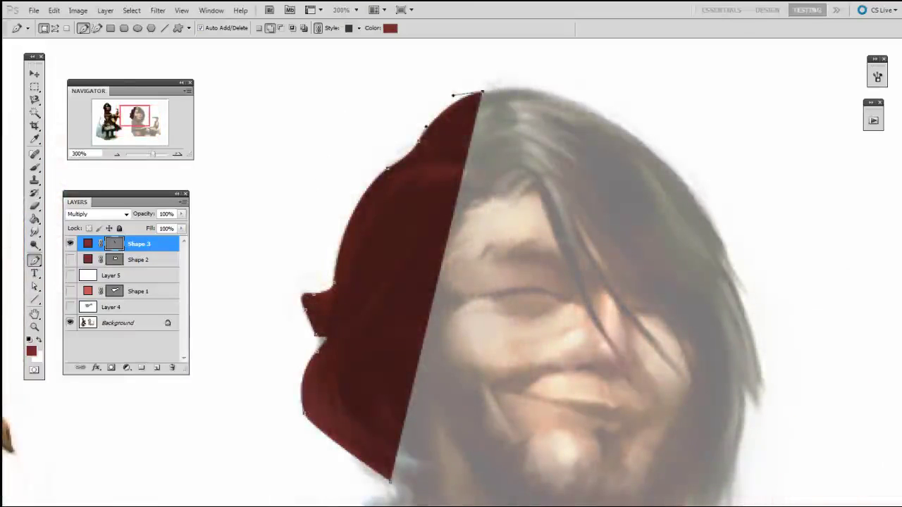
left_click_drag(588, 111, 630, 143)
left_click(662, 161)
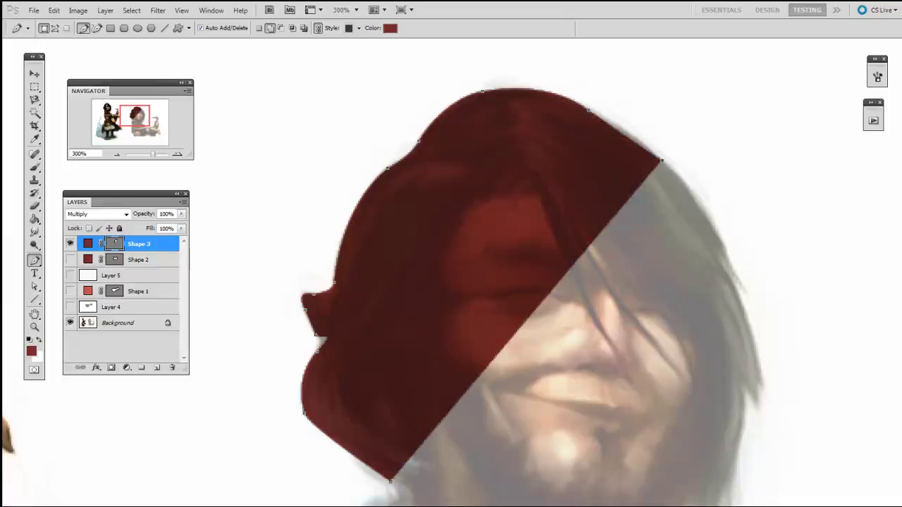